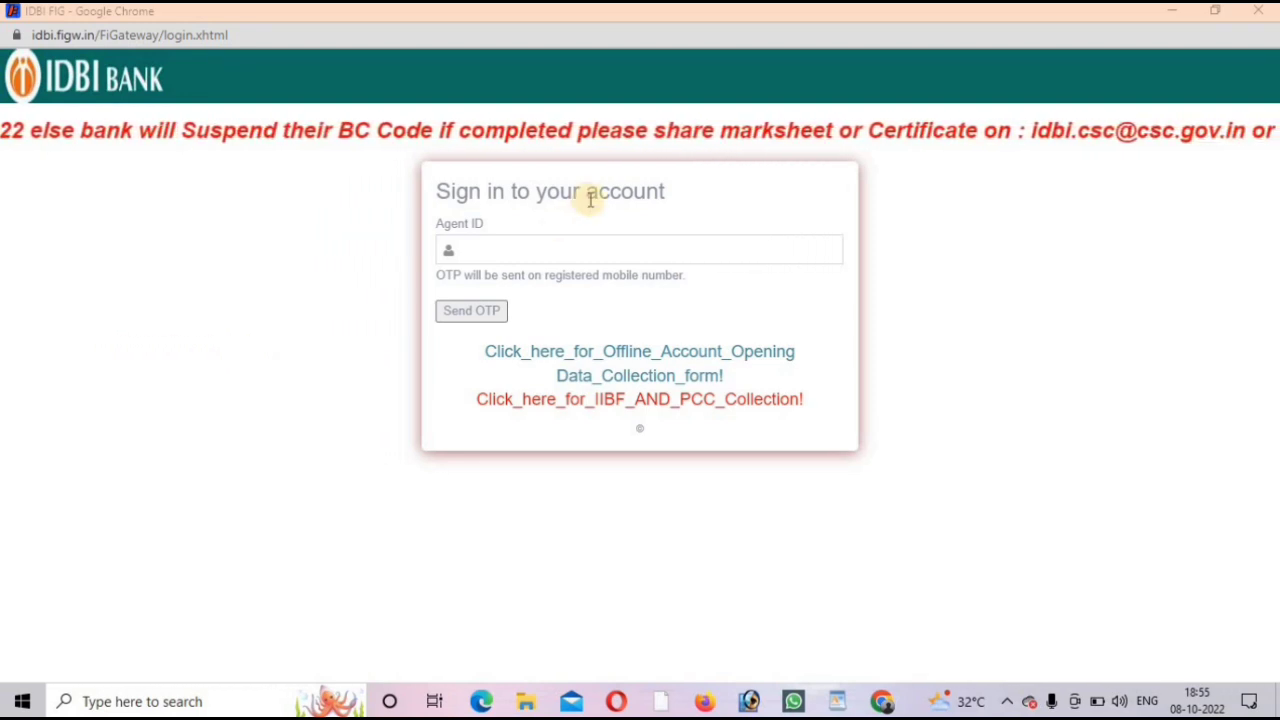
Step: Enter the agent ID and request a login OTP
left_click(520, 254)
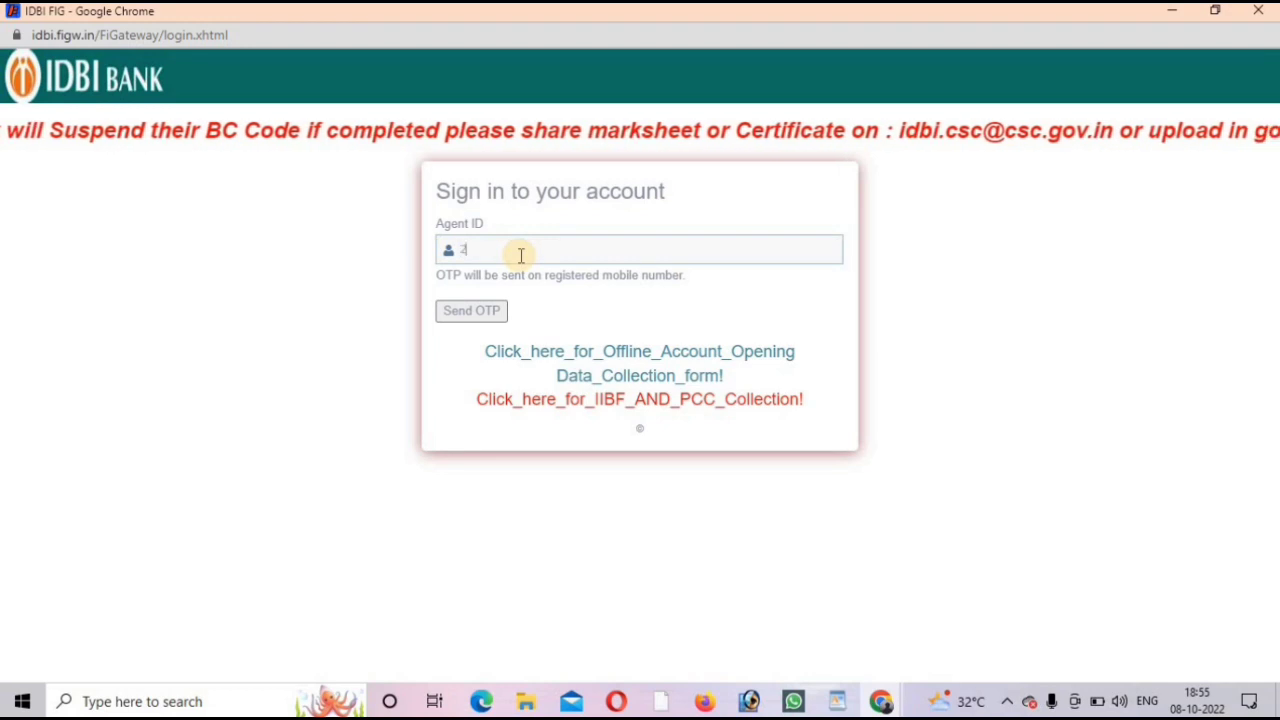
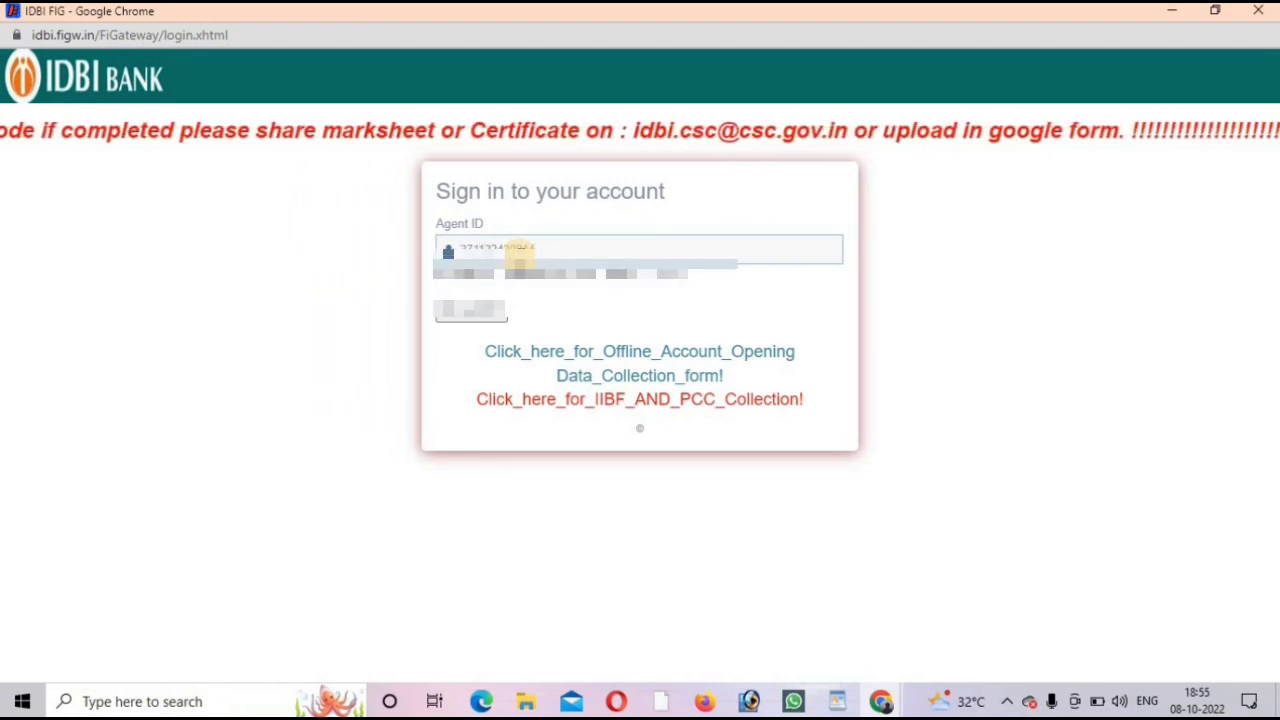
key("Return")
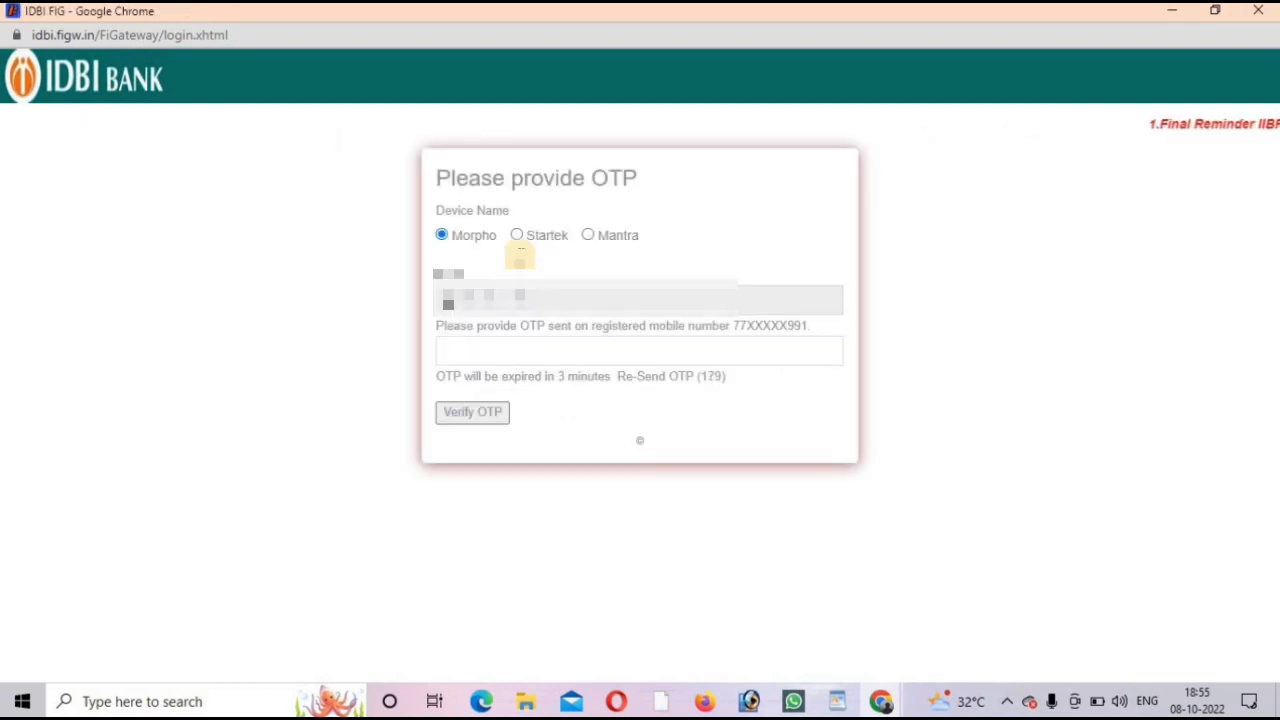
Step: Choose Mantra as the fingerprint device, then enter and verify the texted OTP
left_click(589, 237)
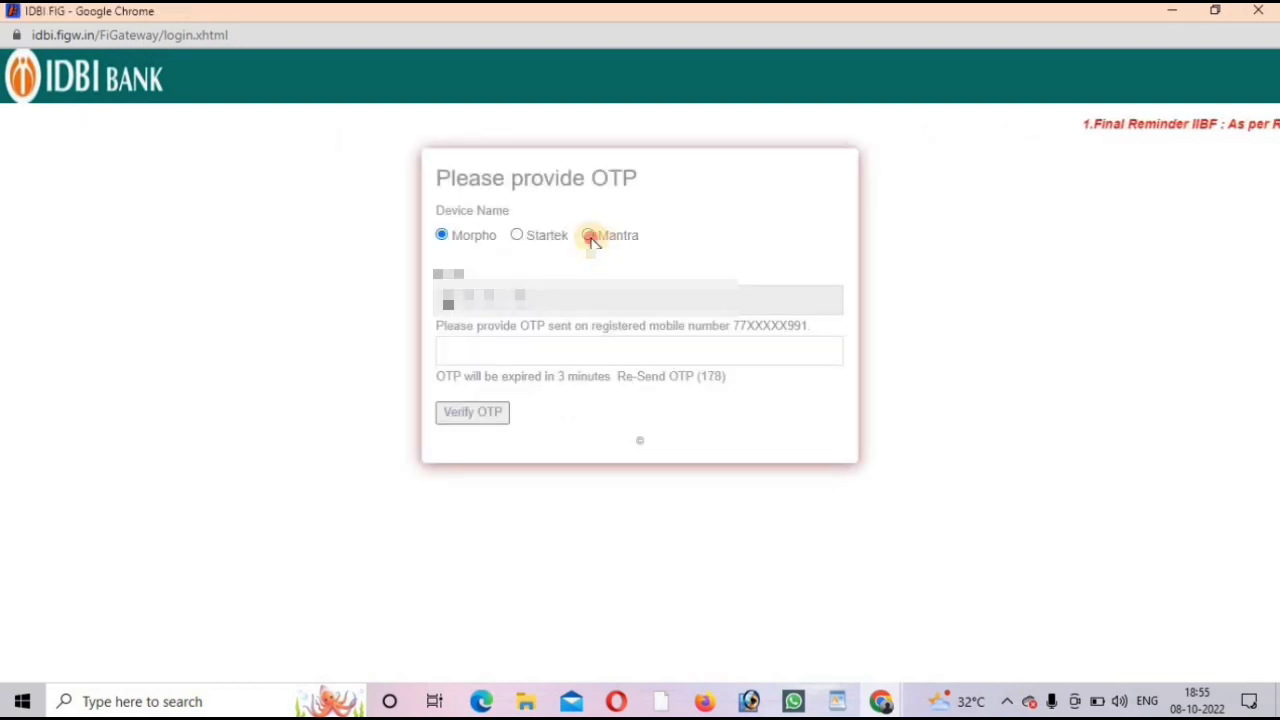
left_click(518, 349)
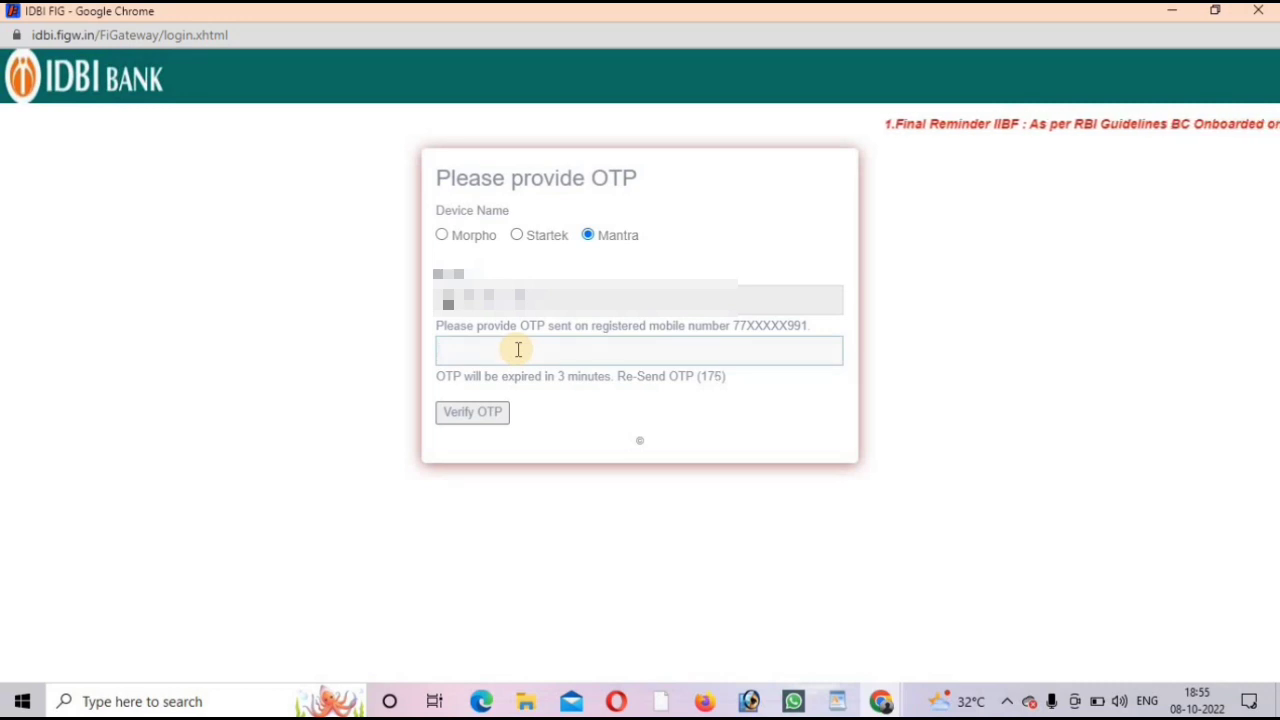
type("***")
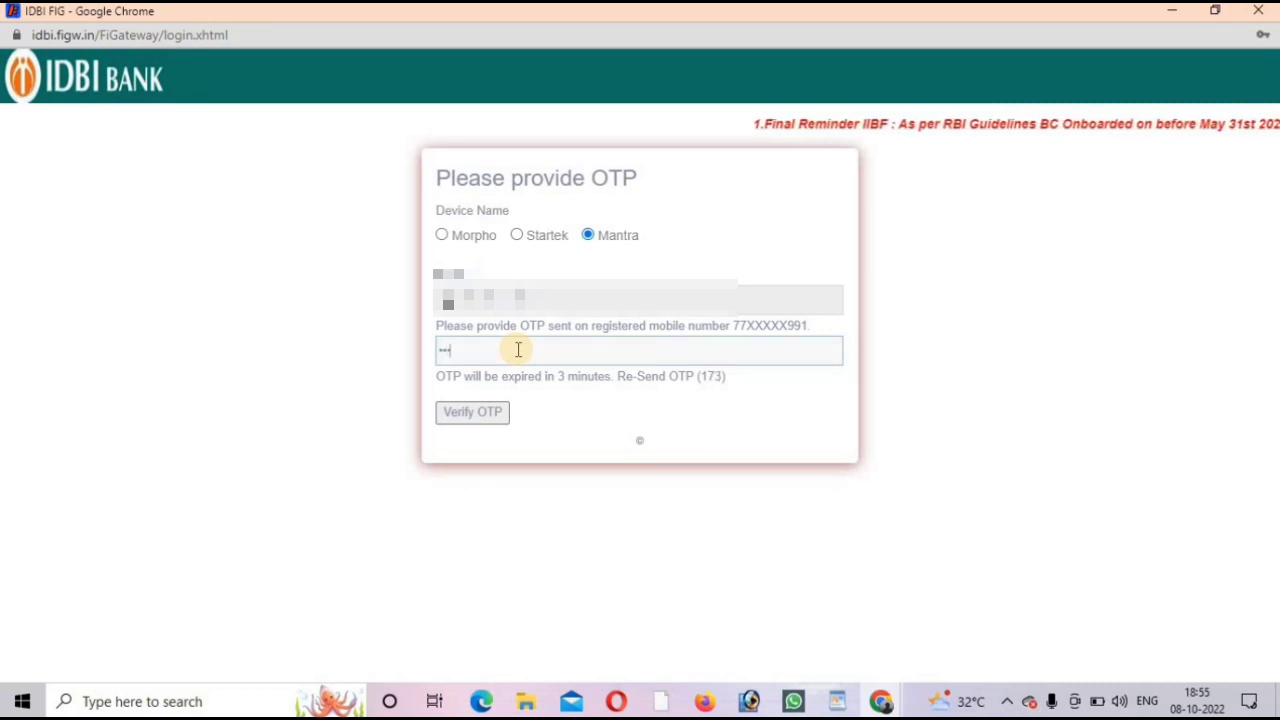
type("***")
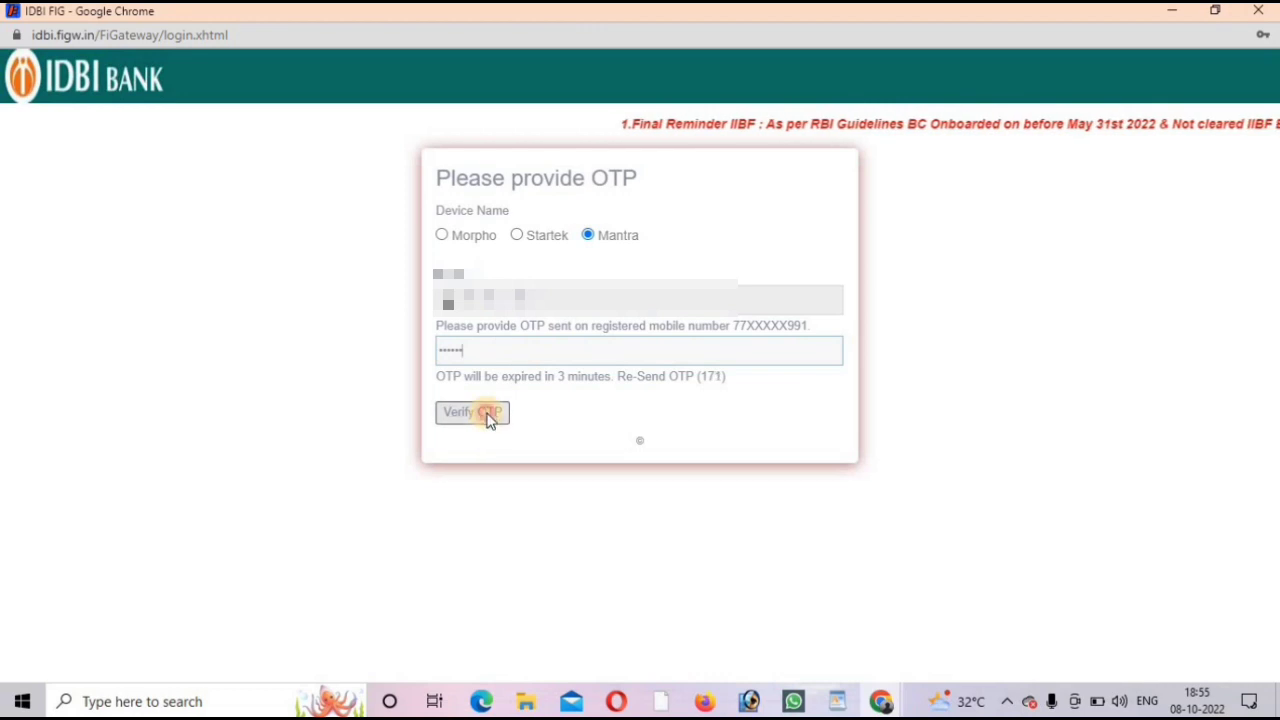
left_click(488, 415)
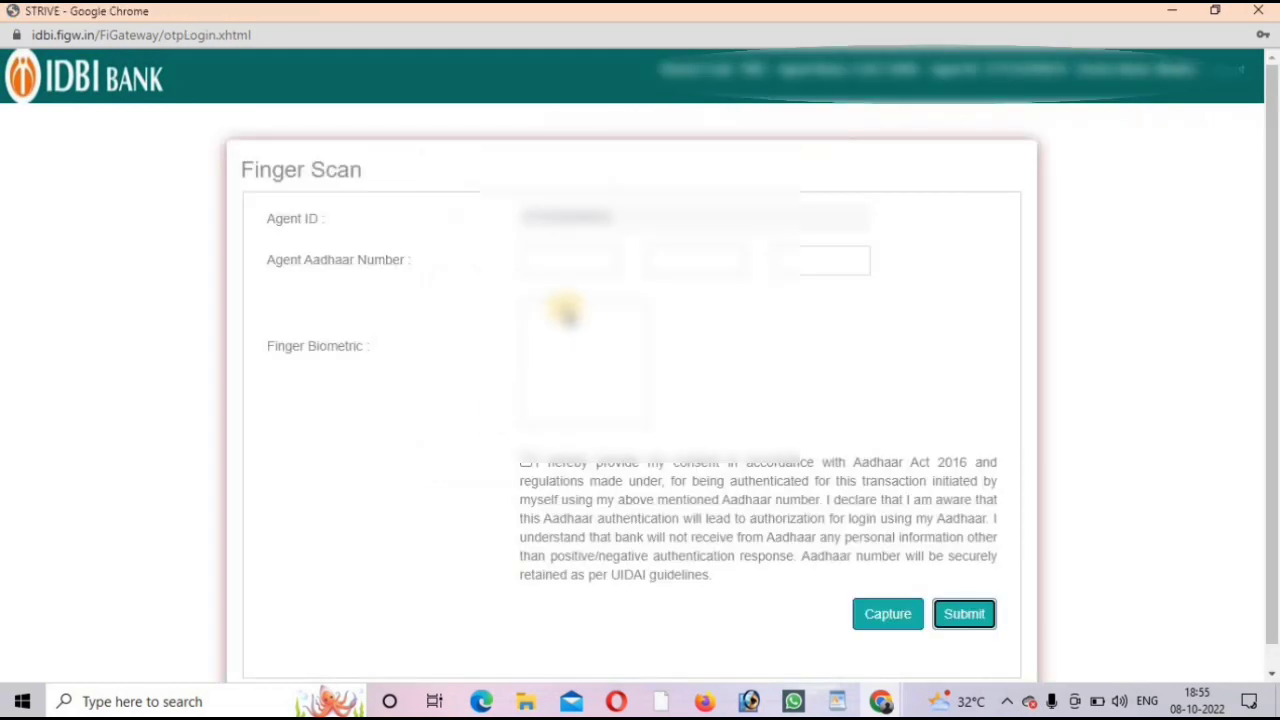
Step: Fill all three parts of the agent's Aadhaar number from the suggestions
left_click(571, 262)
left_click(578, 300)
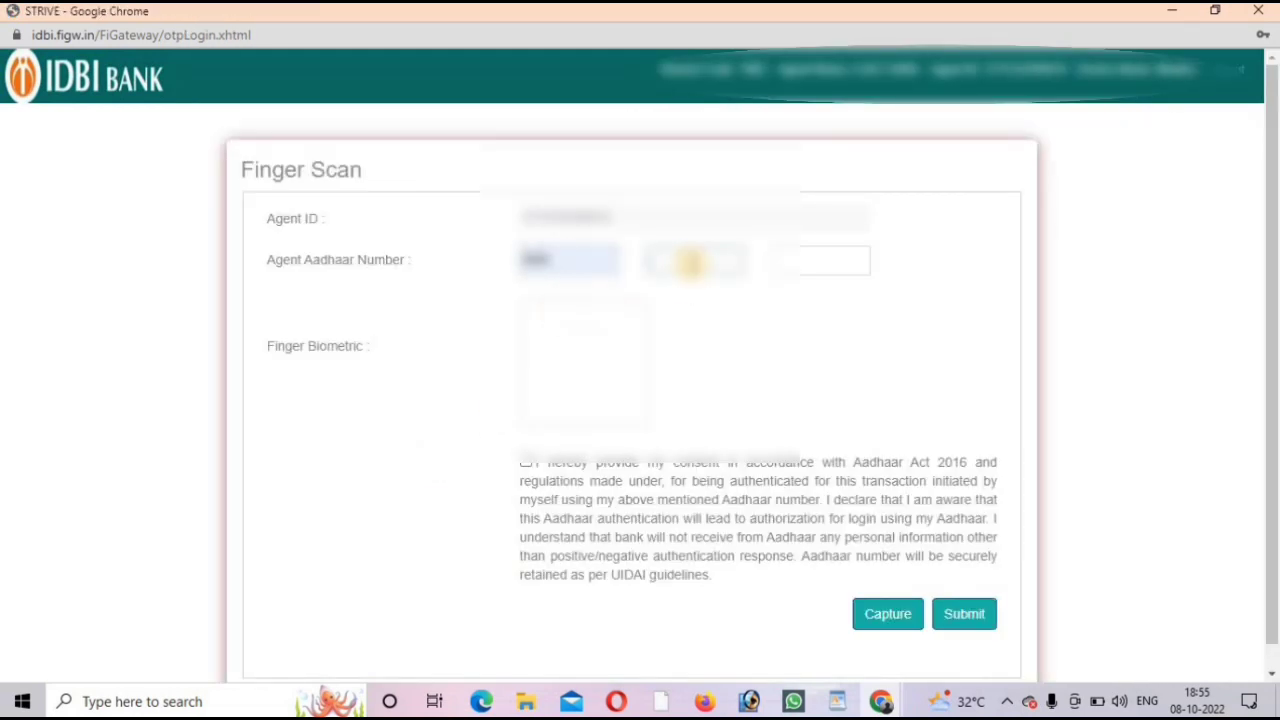
left_click(690, 262)
left_click(702, 312)
left_click(852, 261)
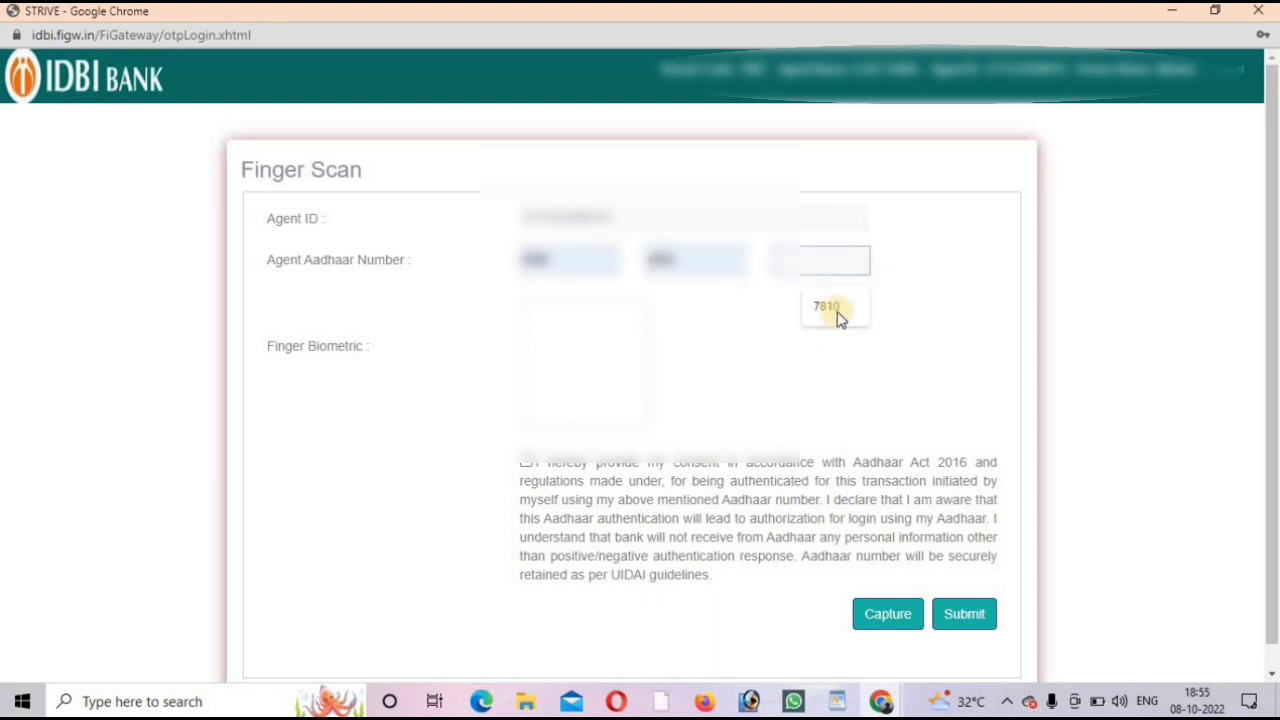
left_click(838, 316)
Step: Give Aadhaar authentication consent, capture the agent's fingerprint and submit the login
left_click(526, 463)
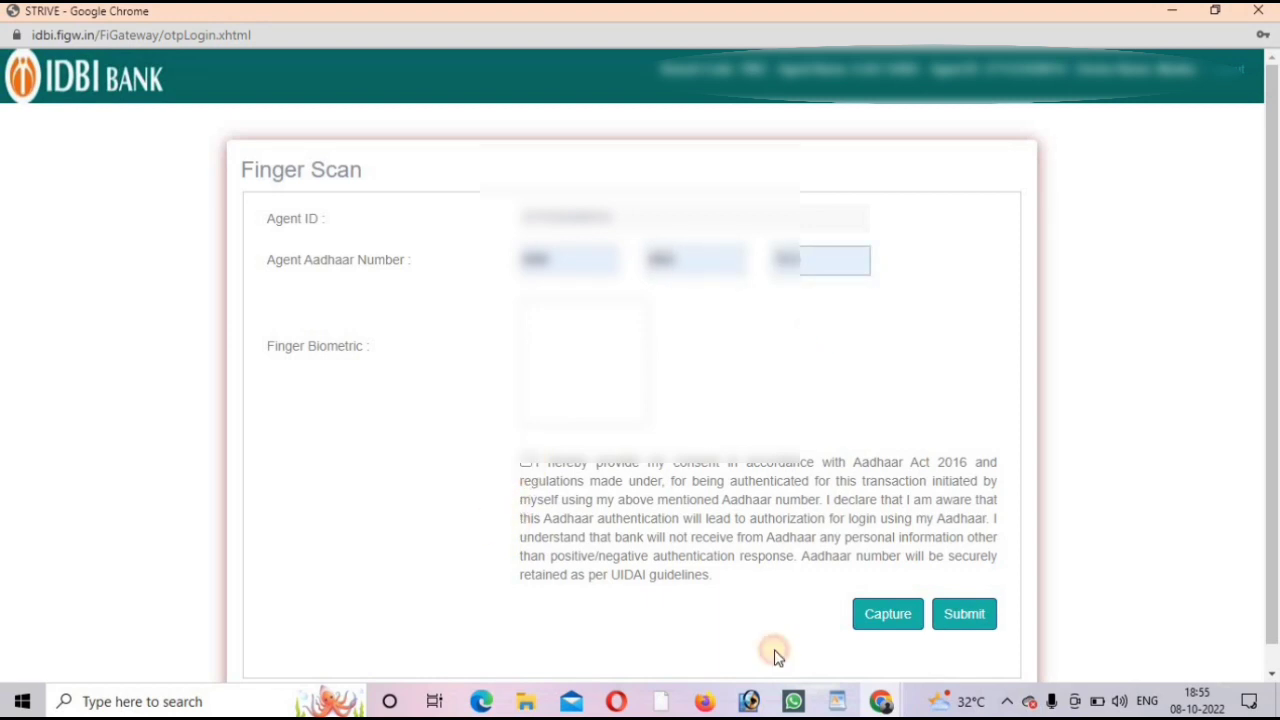
left_click(870, 621)
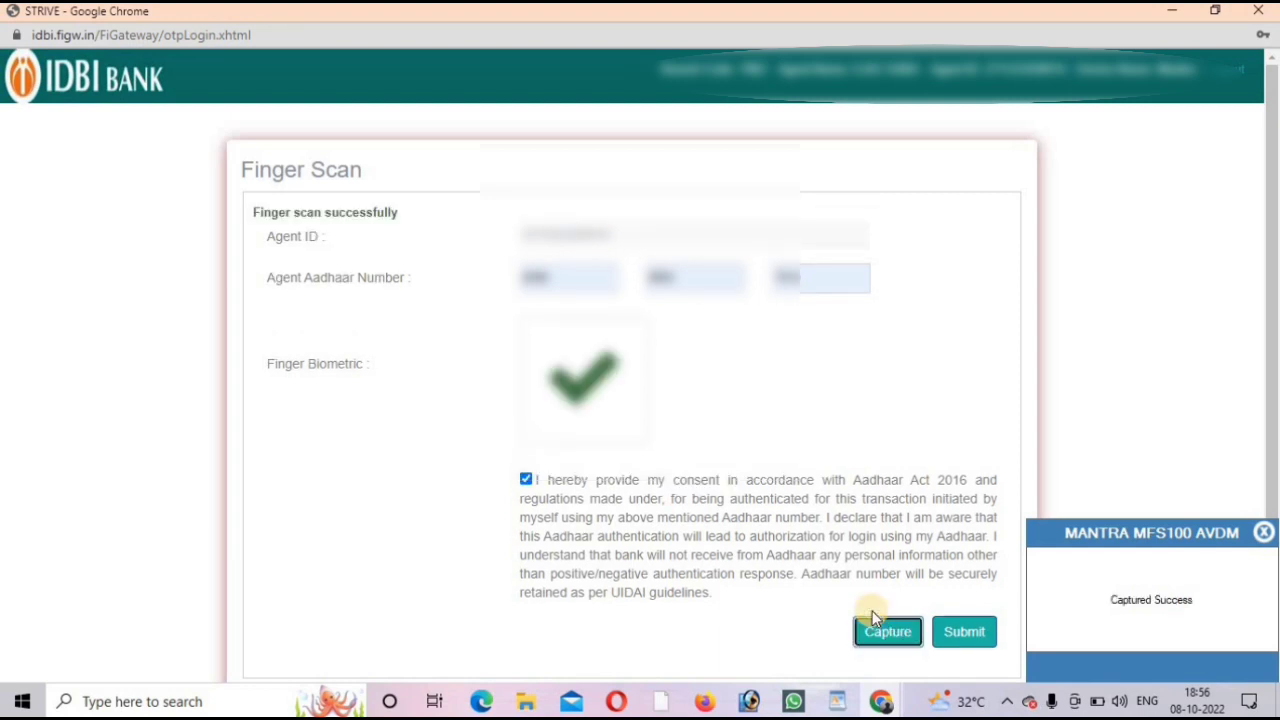
left_click(965, 624)
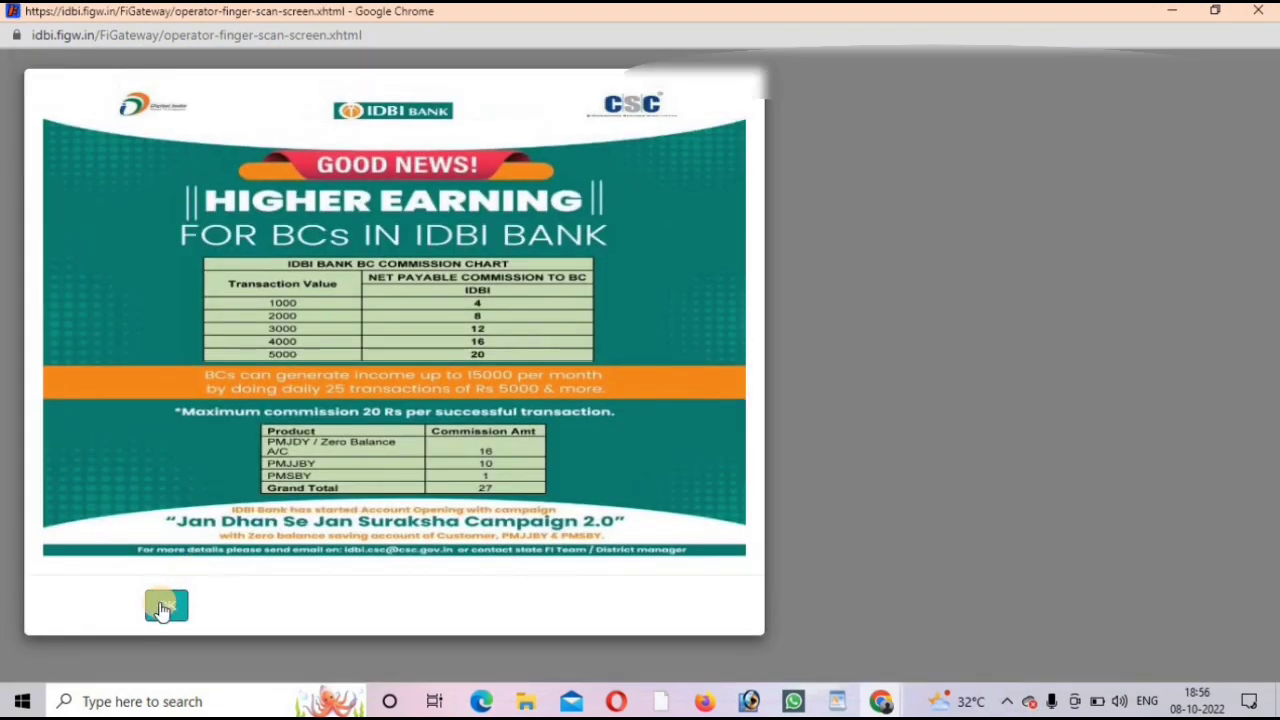
Step: Dismiss the commission notice and open Aadhaar Banking Services' Balance Inquiry form
left_click(166, 606)
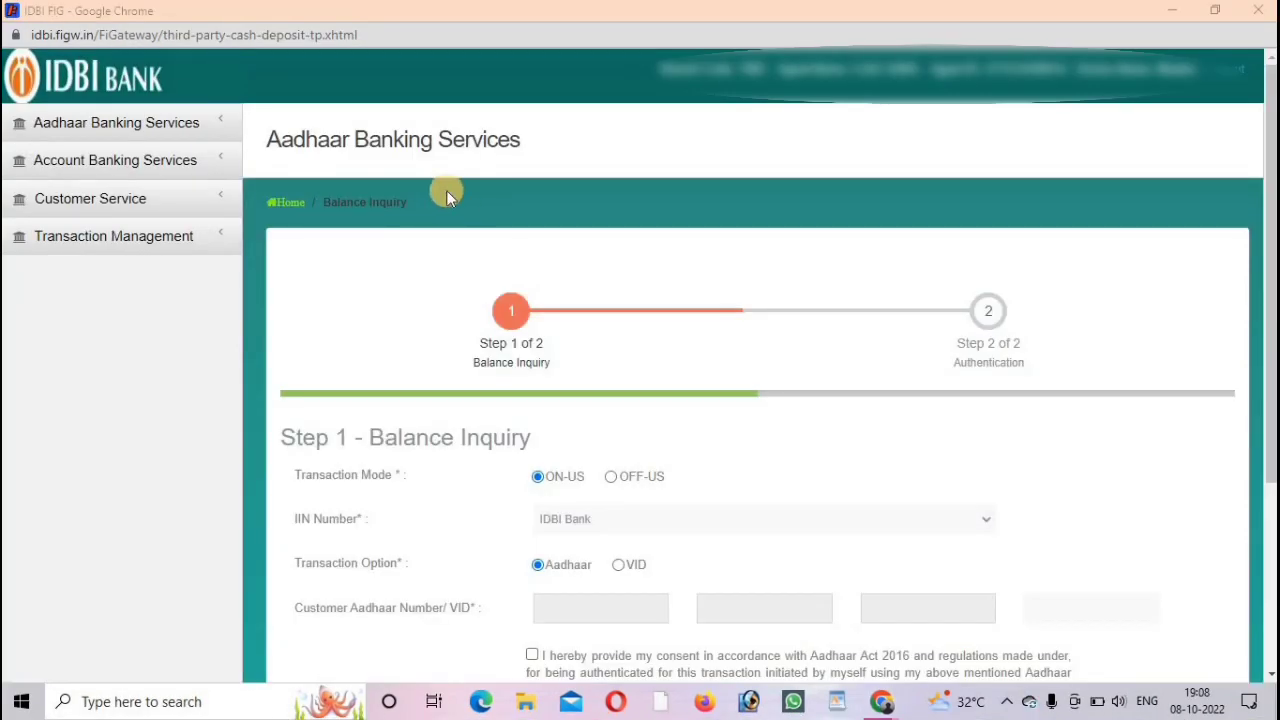
left_click(101, 128)
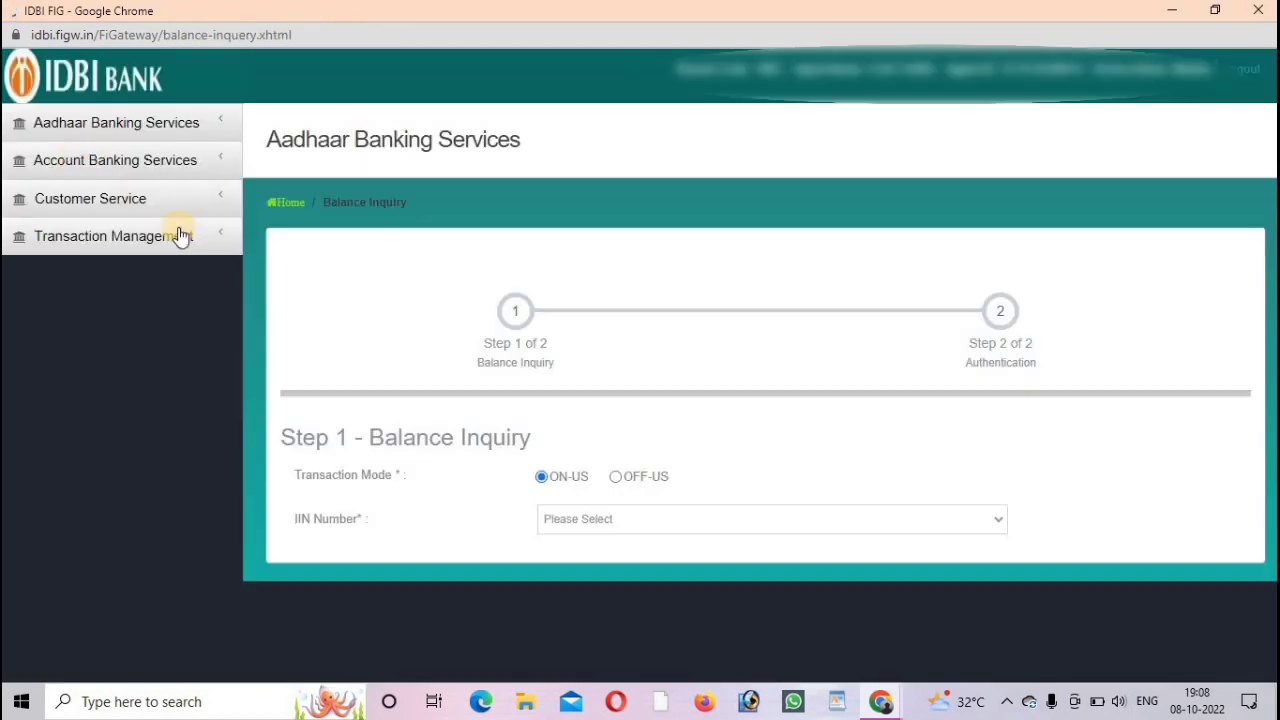
scroll(808, 376, "down", 1)
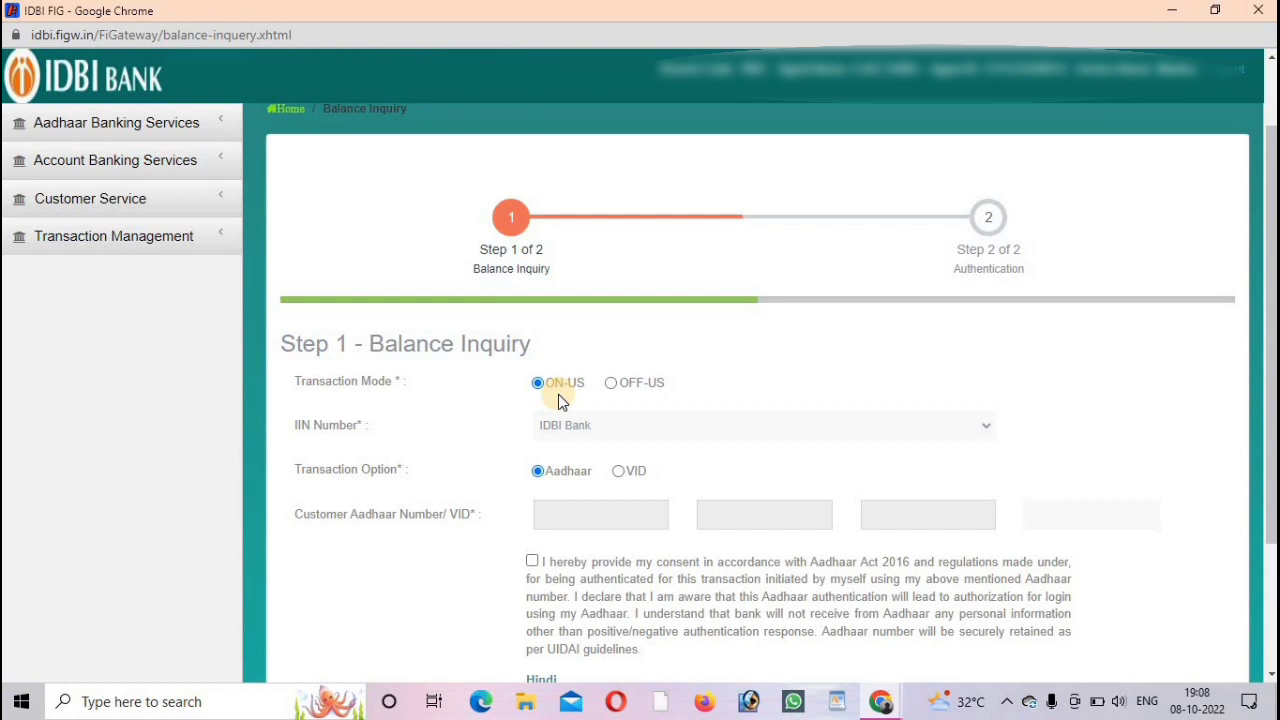
Step: Set the transaction mode to OFF-US, leaving the IIN Number bank unselected
left_click(620, 387)
left_click(606, 430)
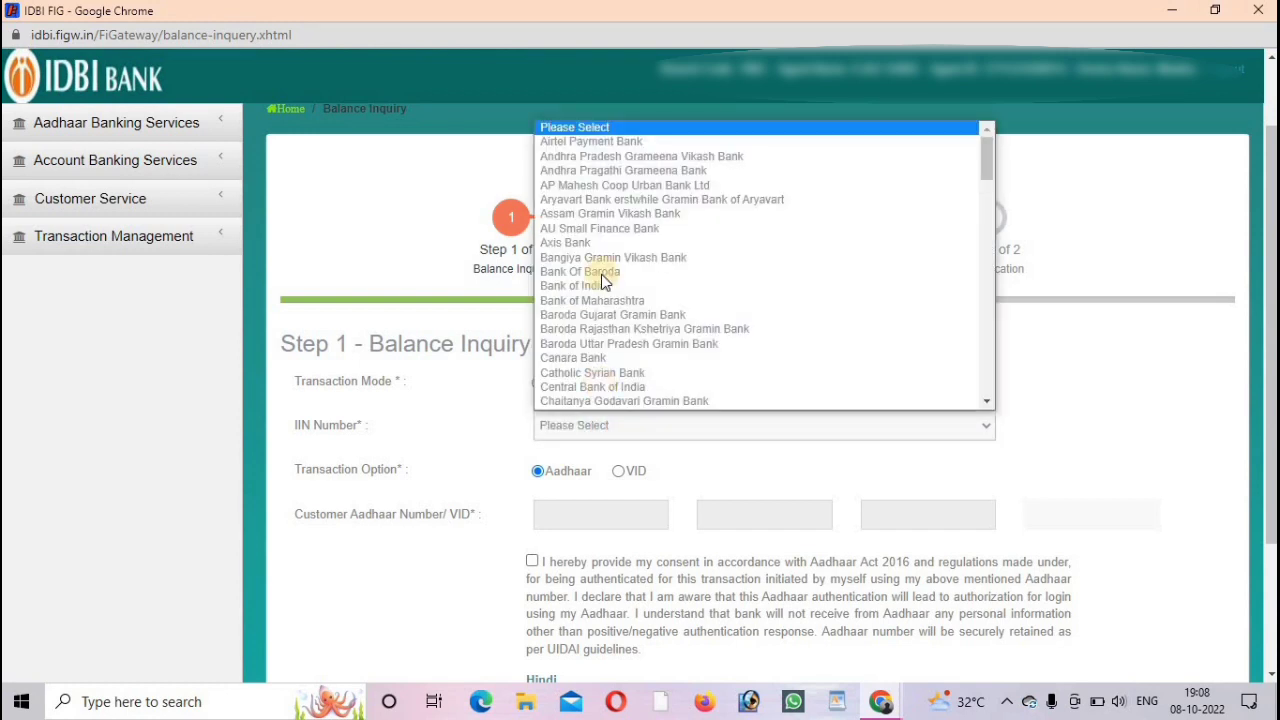
left_click(438, 242)
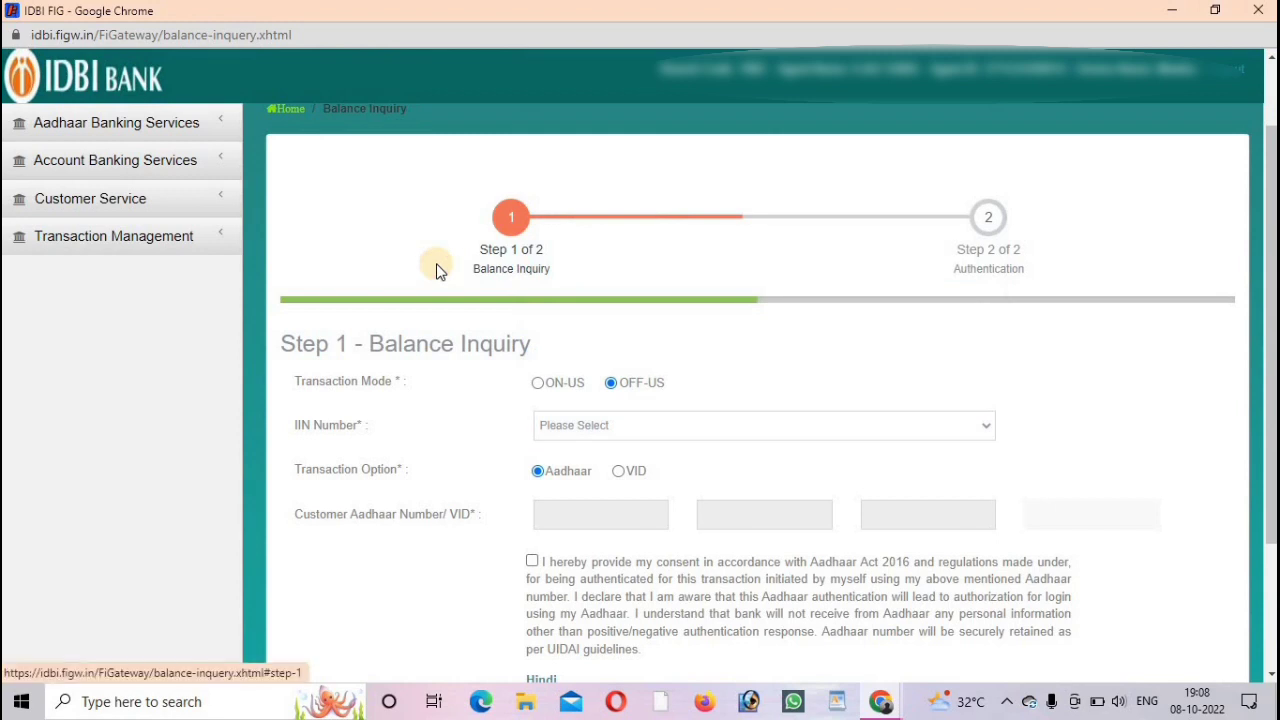
left_click(148, 125)
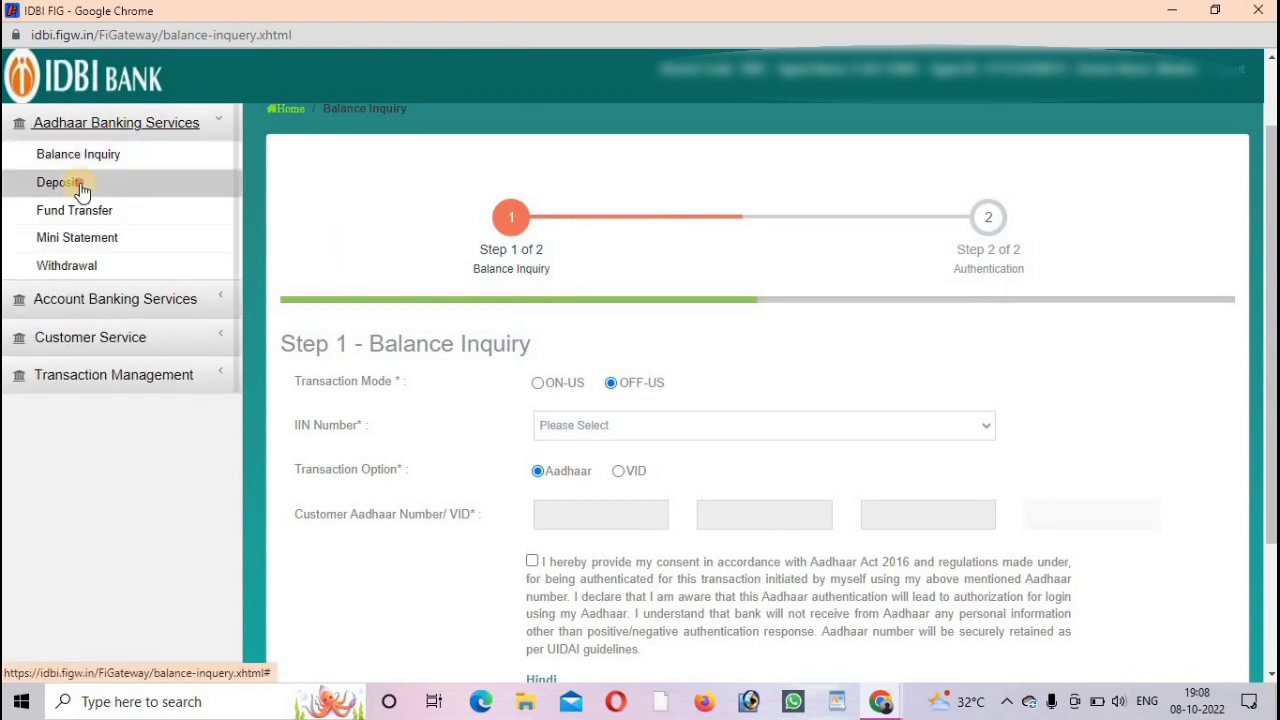
Step: View the Aadhaar Deposit form, then open the Account Banking Services Deposit - Third Party form
left_click(82, 191)
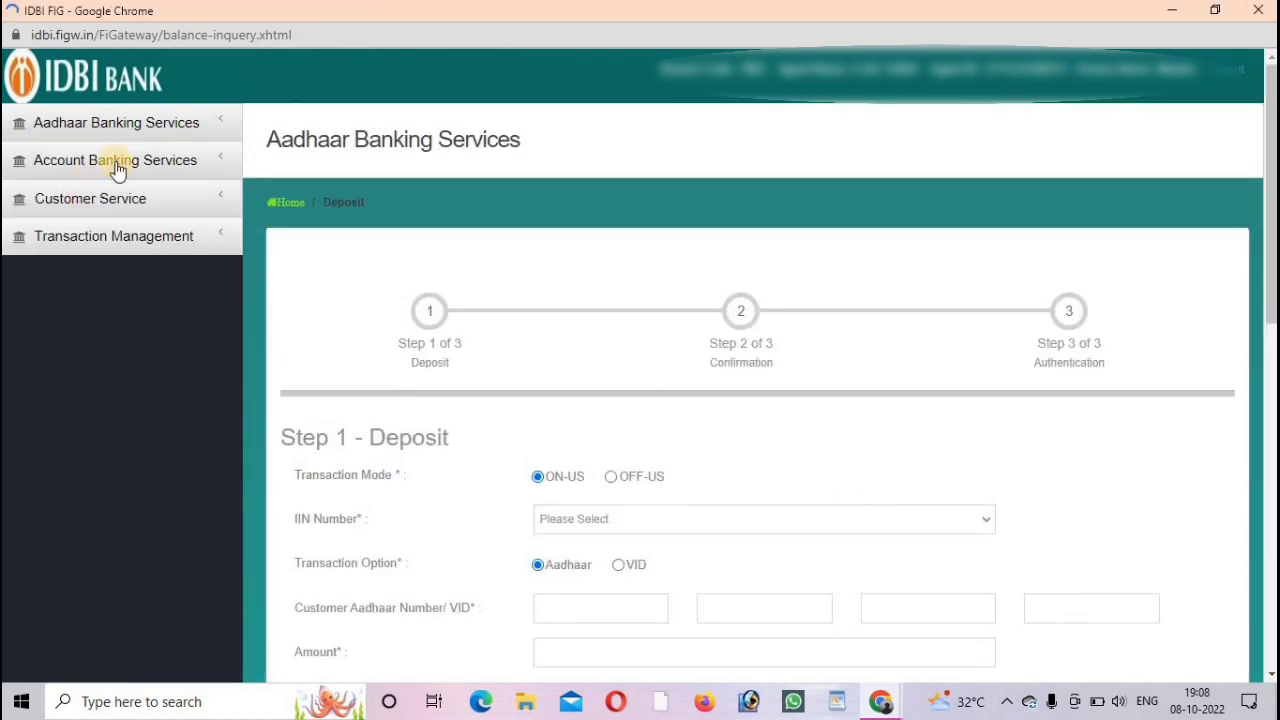
left_click(106, 123)
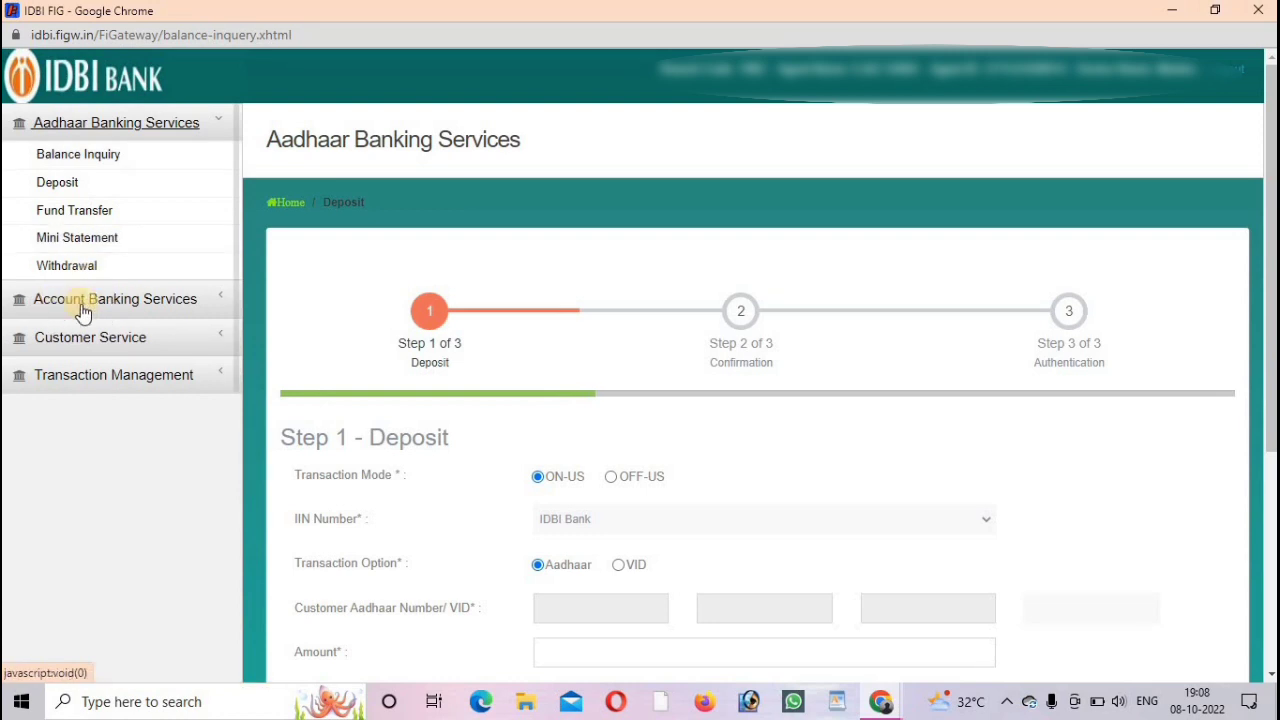
left_click(83, 305)
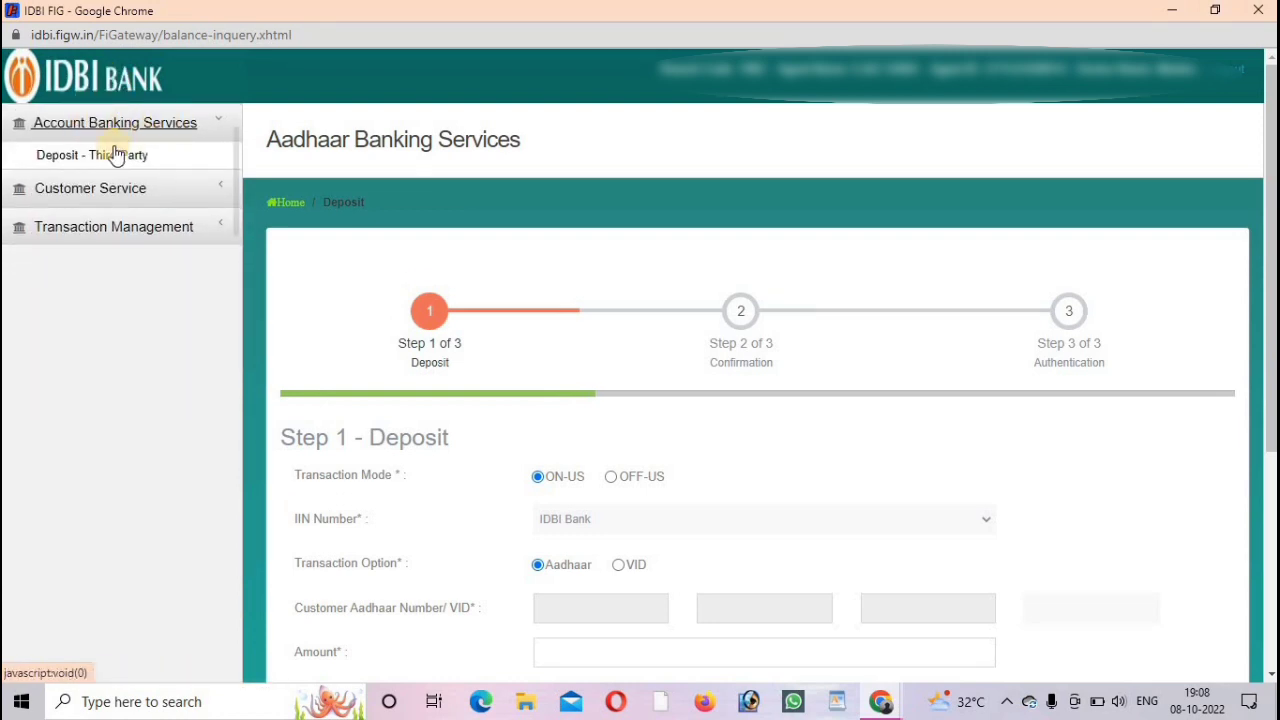
left_click(79, 166)
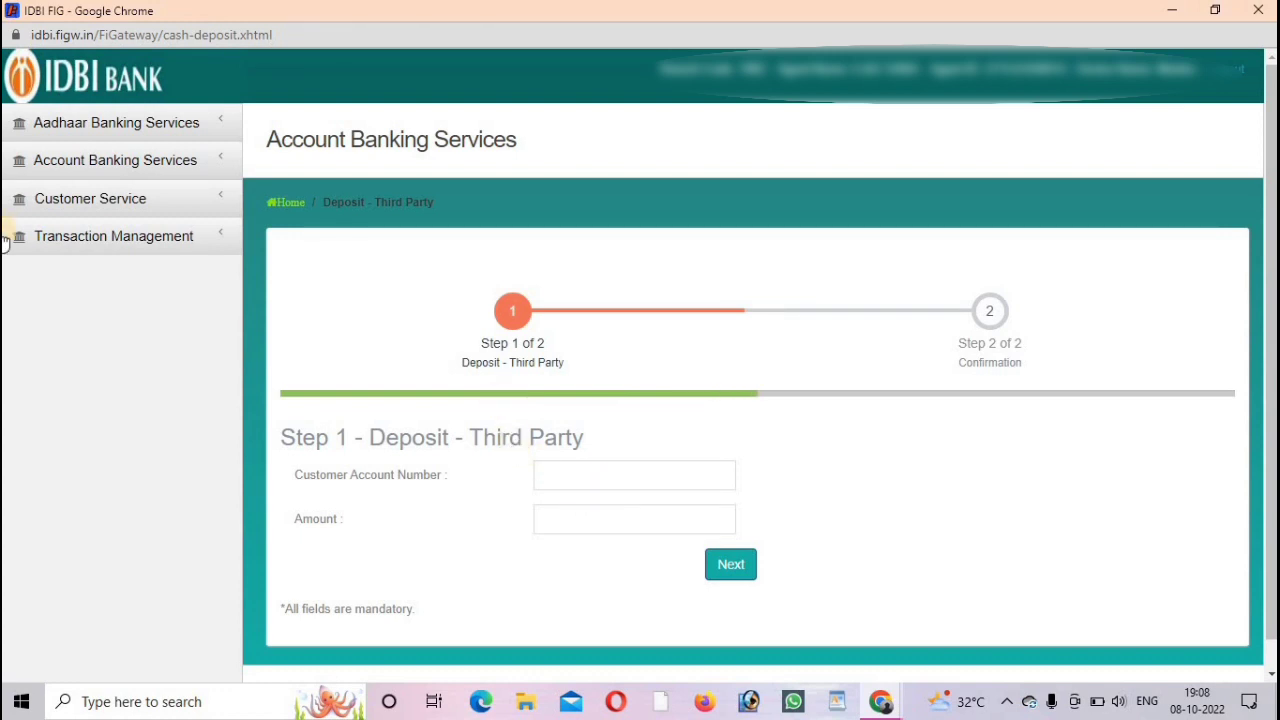
left_click(118, 201)
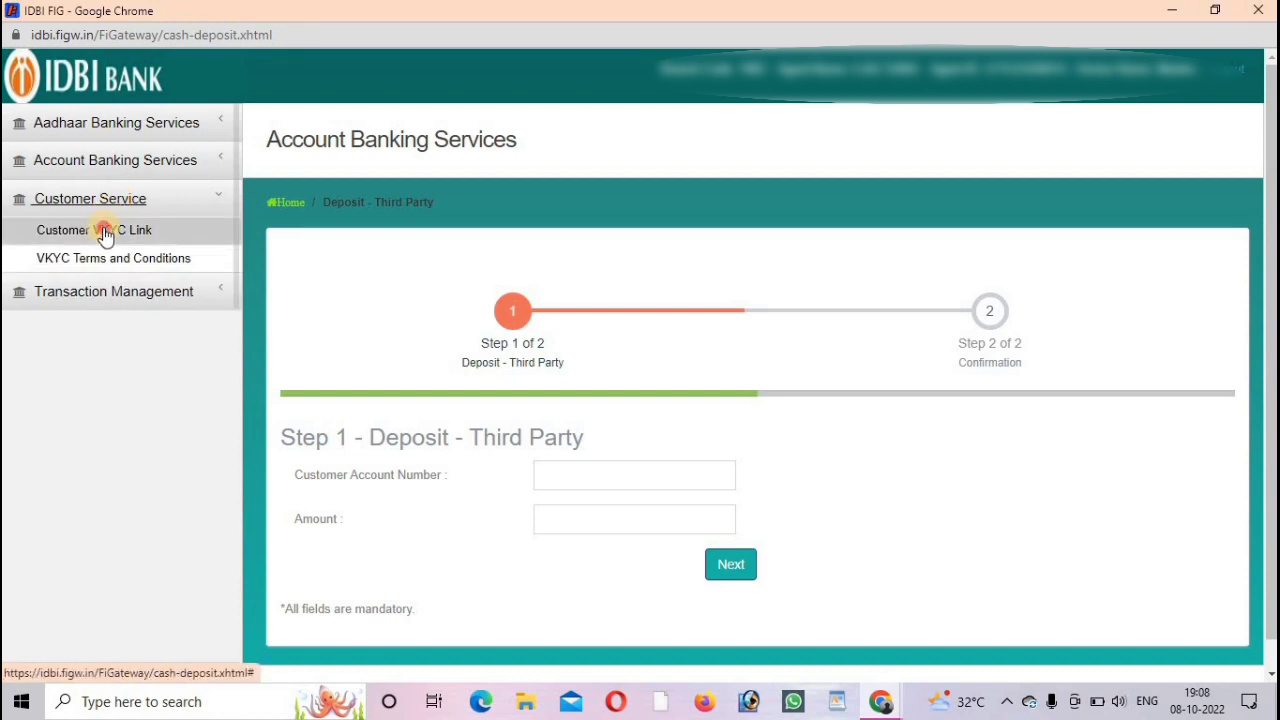
Step: View the Customer VKYC pre-VKYC information, then open Transaction History showing the 10/08/2022 transactions
left_click(105, 233)
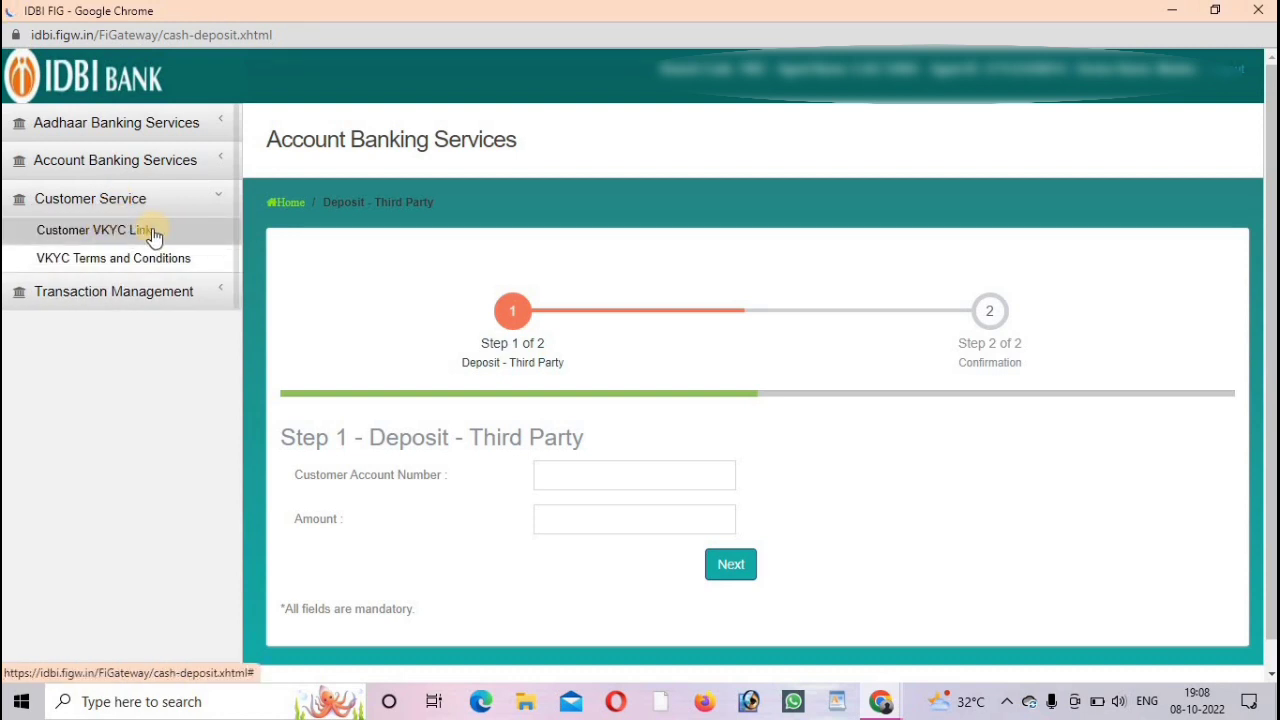
left_click(153, 235)
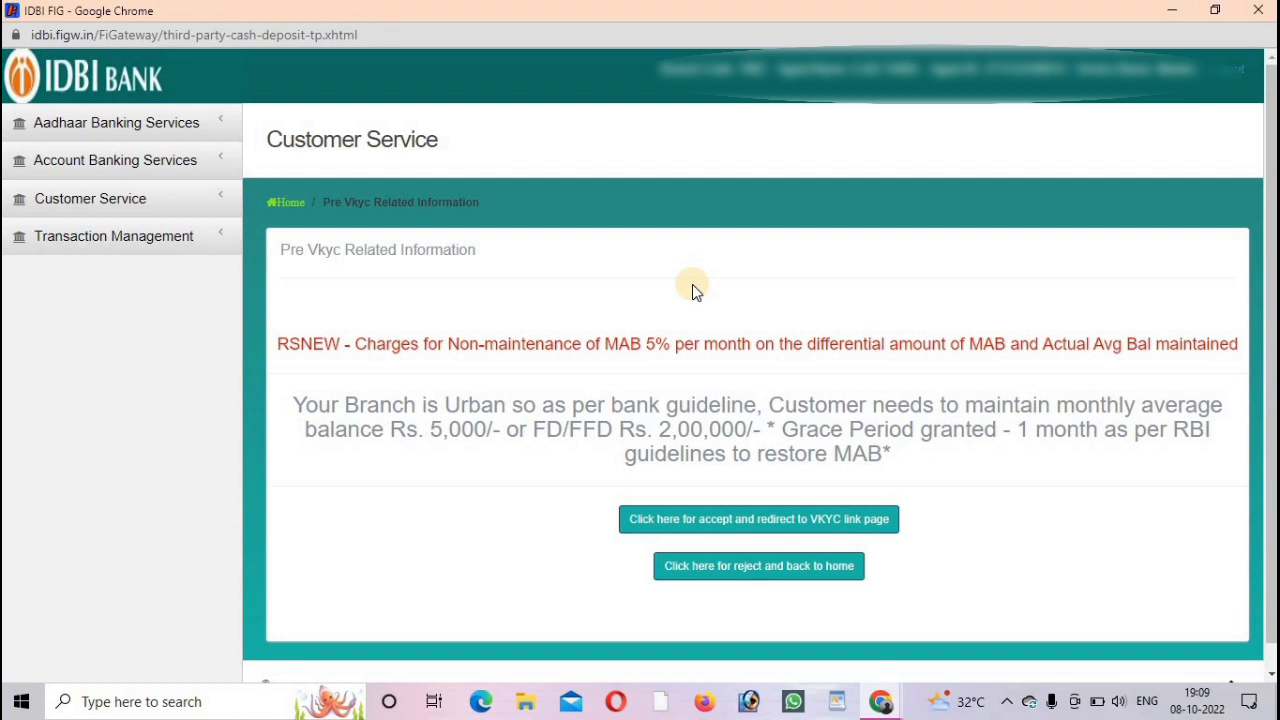
left_click(136, 245)
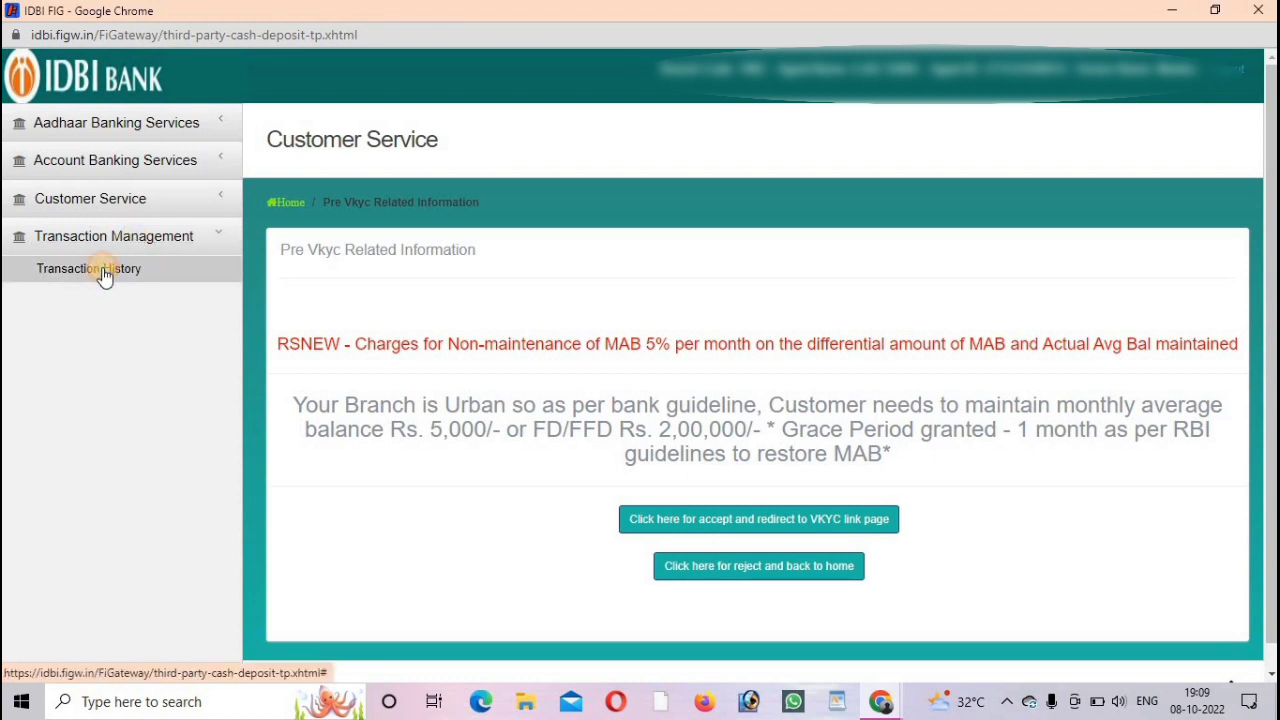
left_click(104, 273)
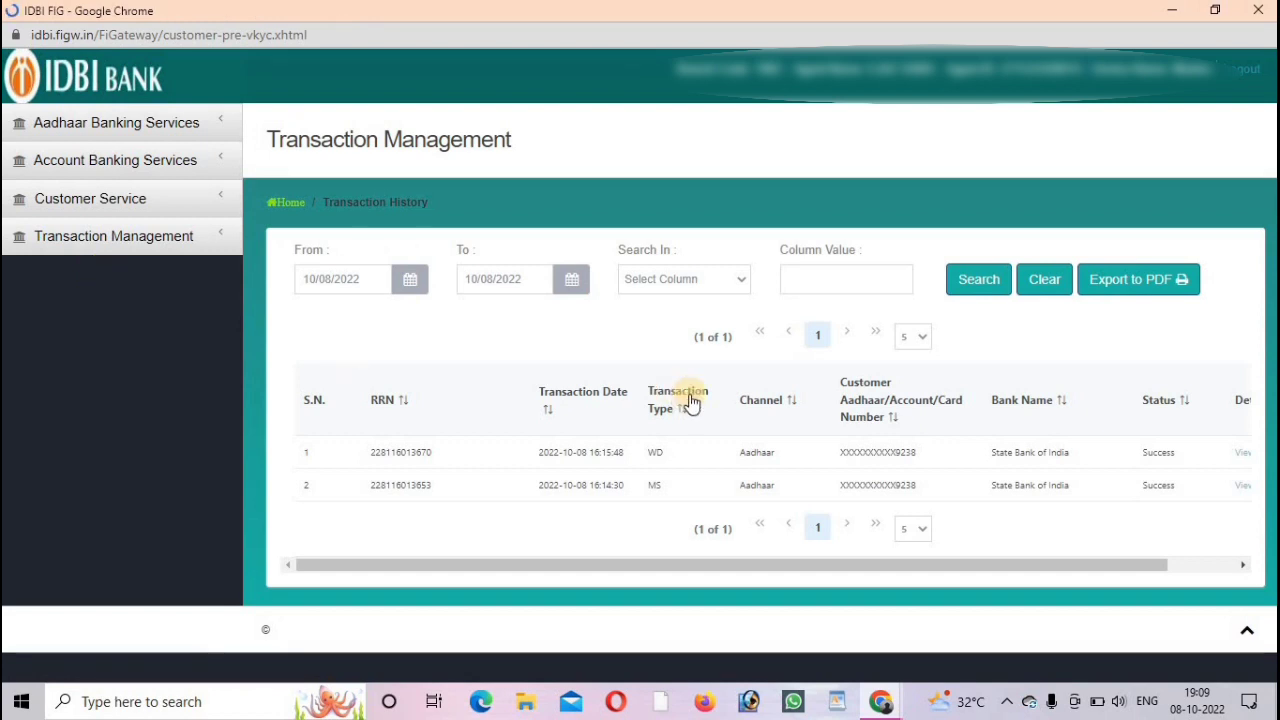
Step: Return to the Balance Inquiry form under Aadhaar Banking Services
left_click(94, 121)
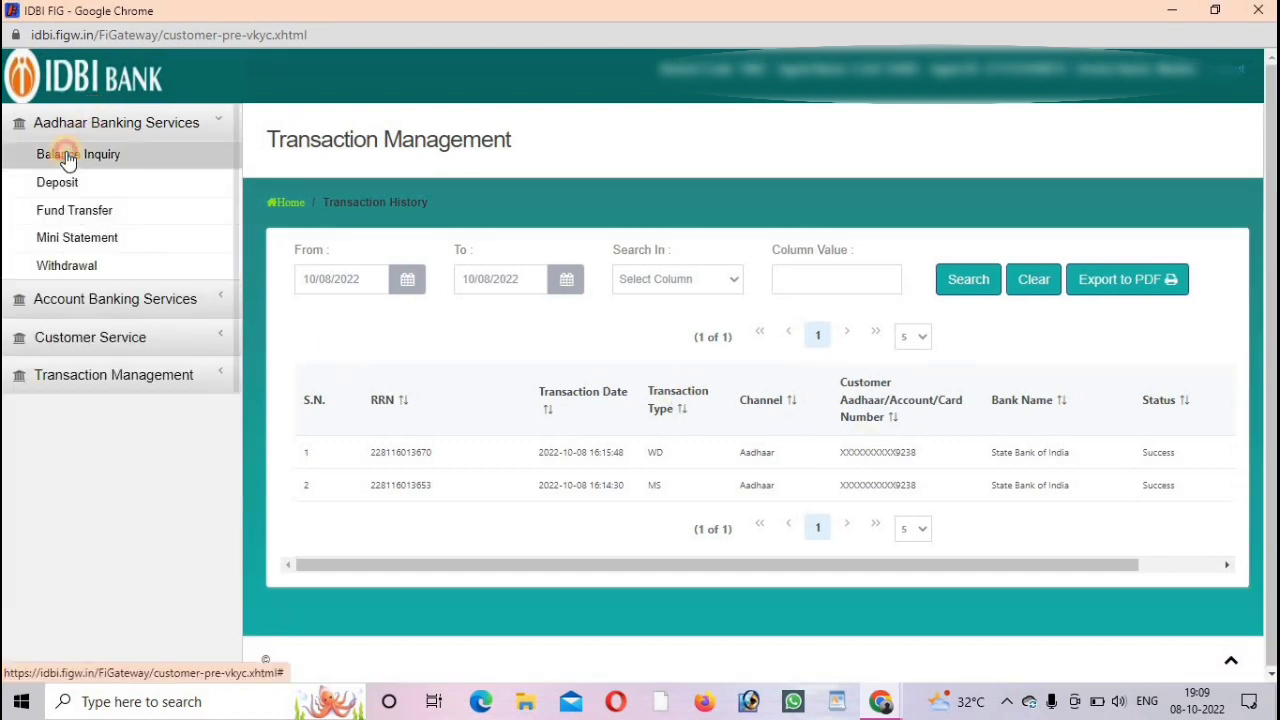
left_click(67, 158)
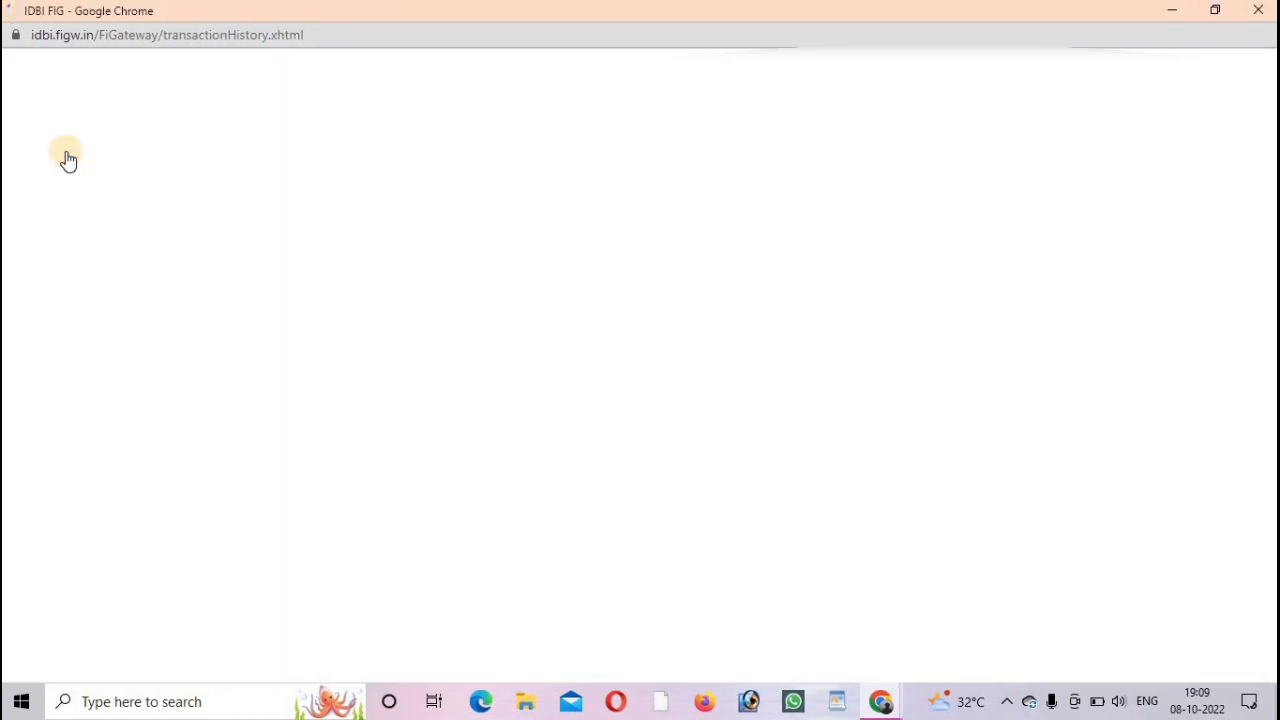